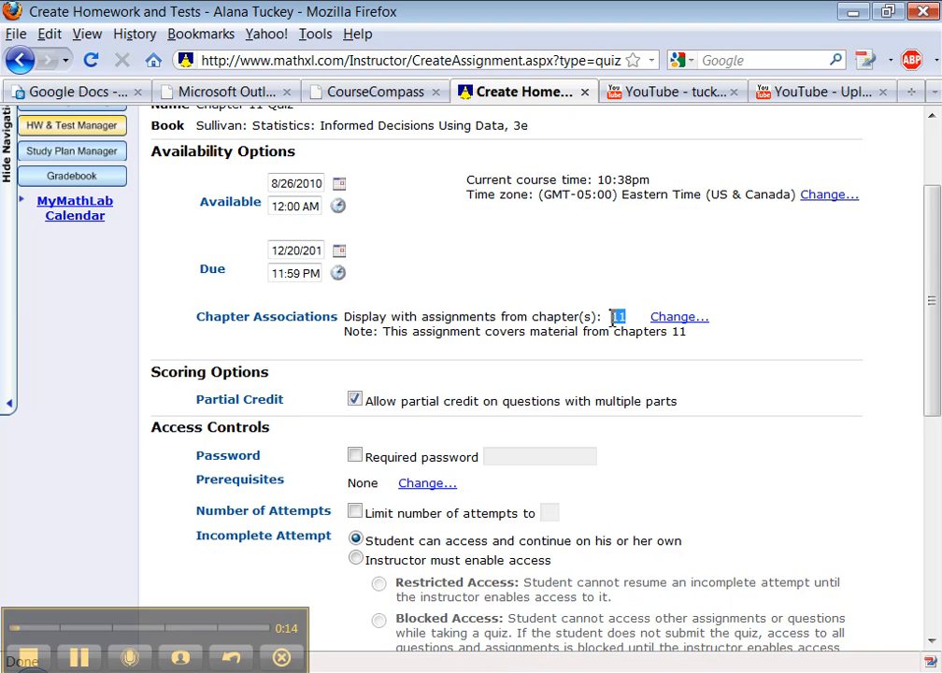
pyautogui.doubleClick(616, 318)
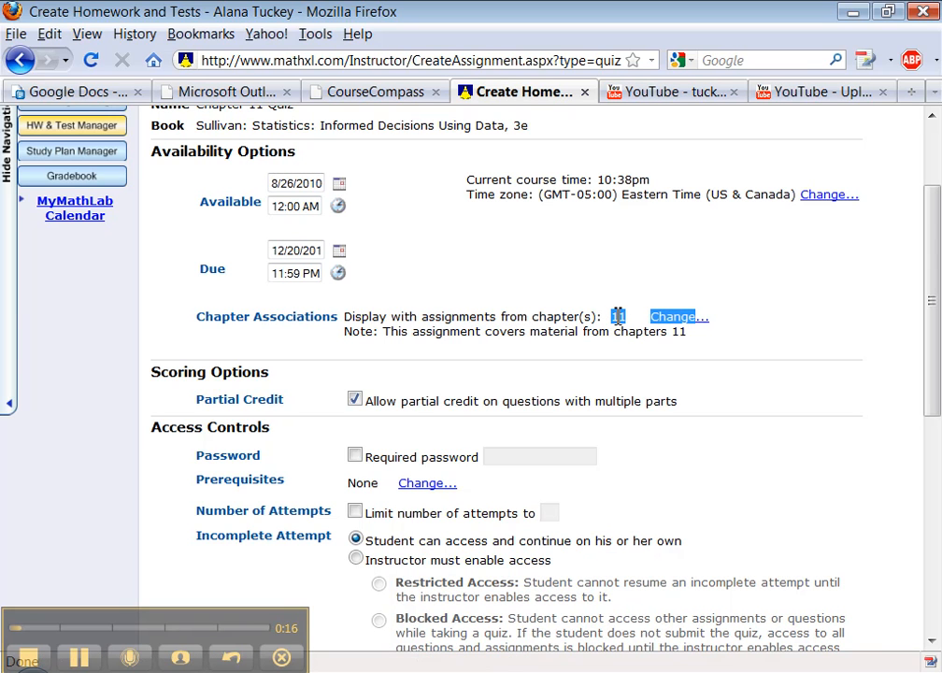
pyautogui.click(618, 318)
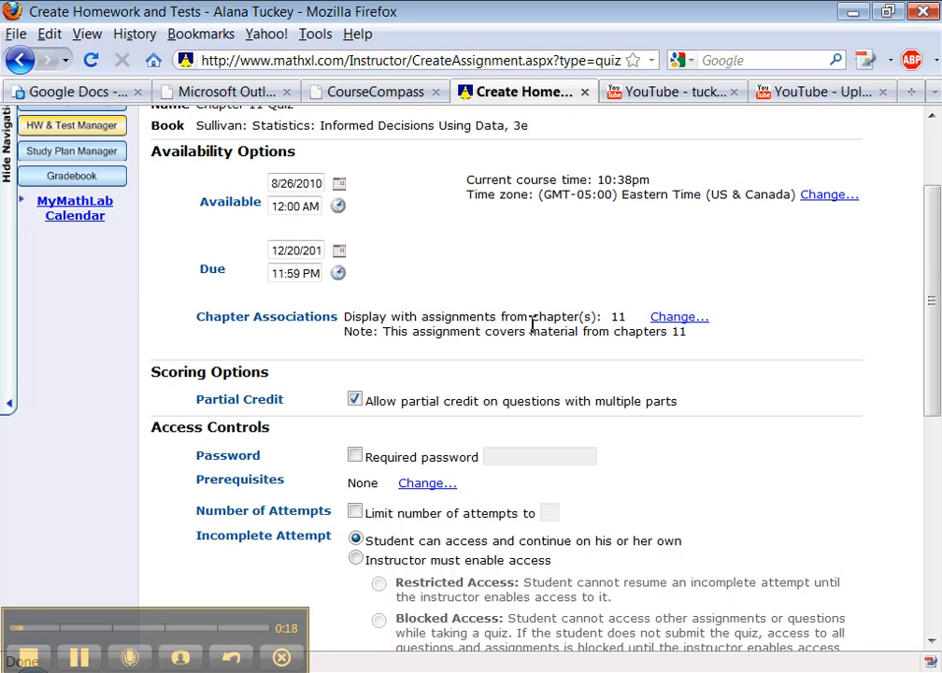
pyautogui.scroll(-4, 532, 324)
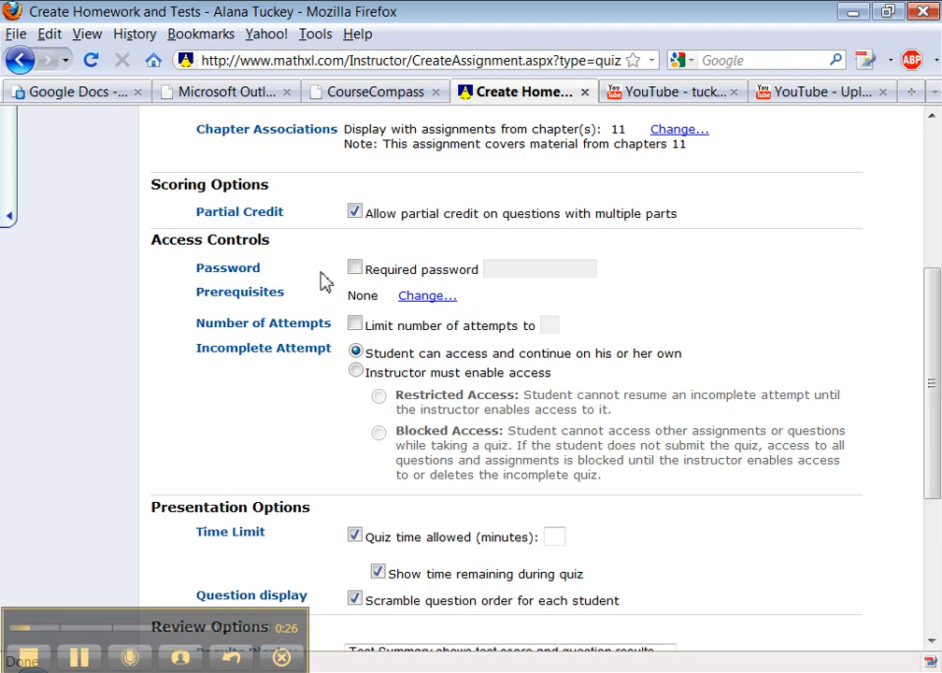
# - Try turning on the required password option for the quiz, and switch it off again
pyautogui.click(355, 269)
pyautogui.click(503, 270)
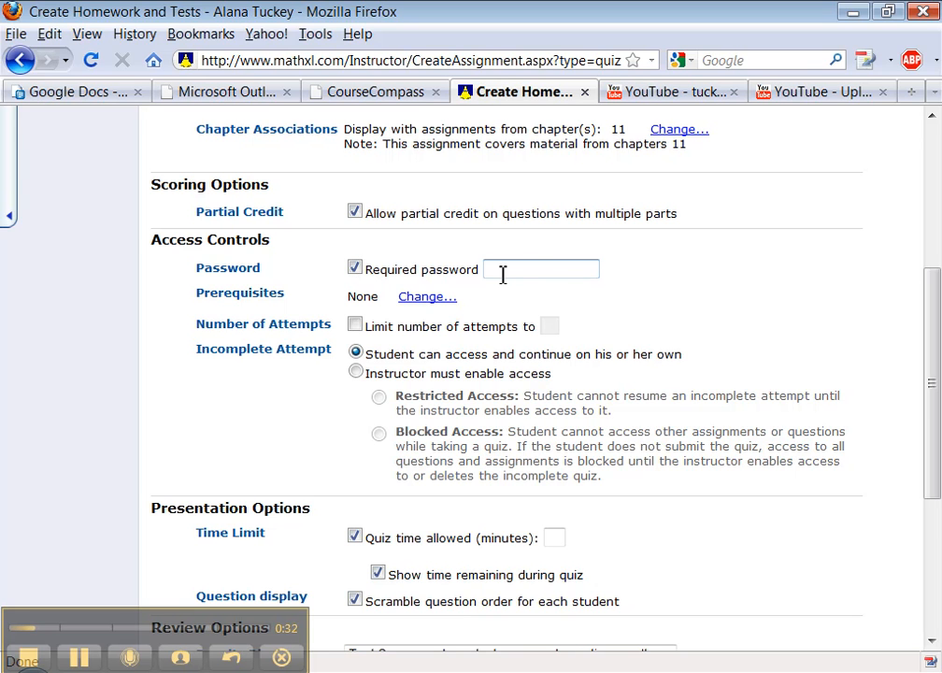
pyautogui.click(356, 269)
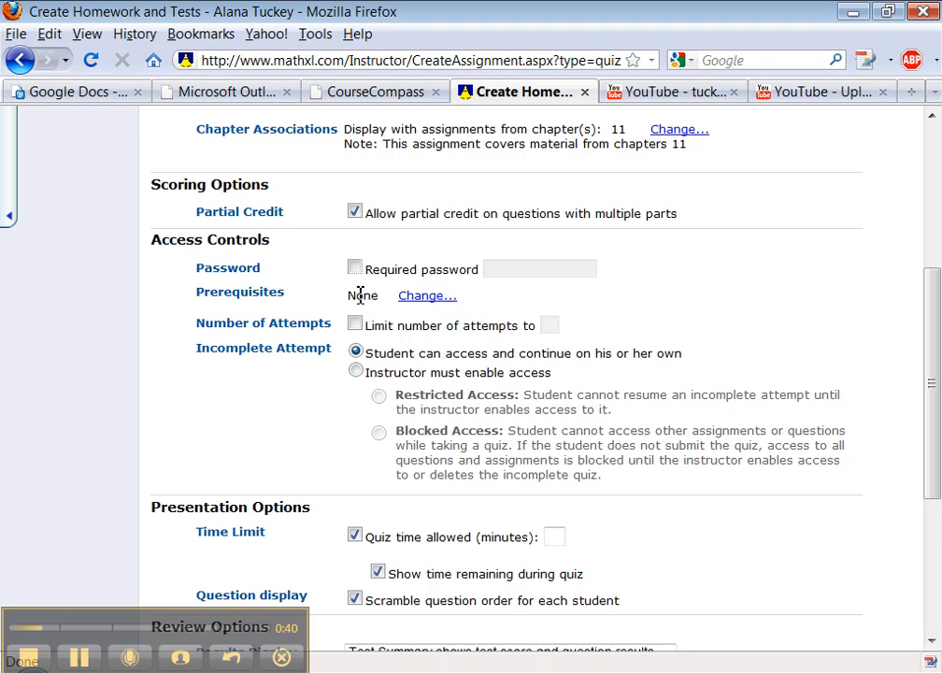
# - Open the quiz's prerequisites list, inspect the attempt choices for 11.1 Homework, and close it without adding any
pyautogui.click(422, 297)
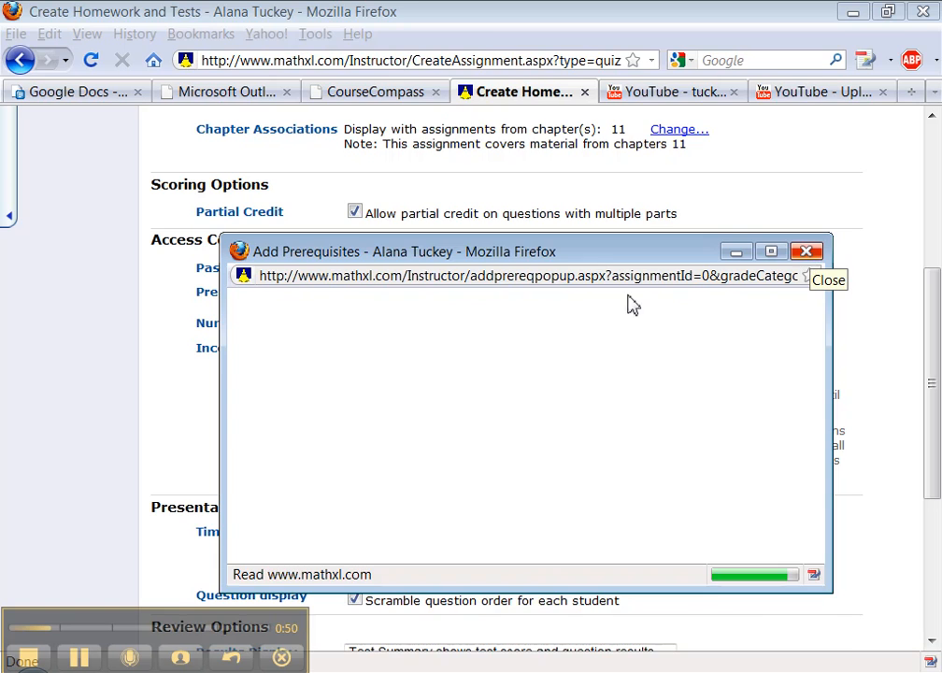
pyautogui.scroll(-20, 370, 378)
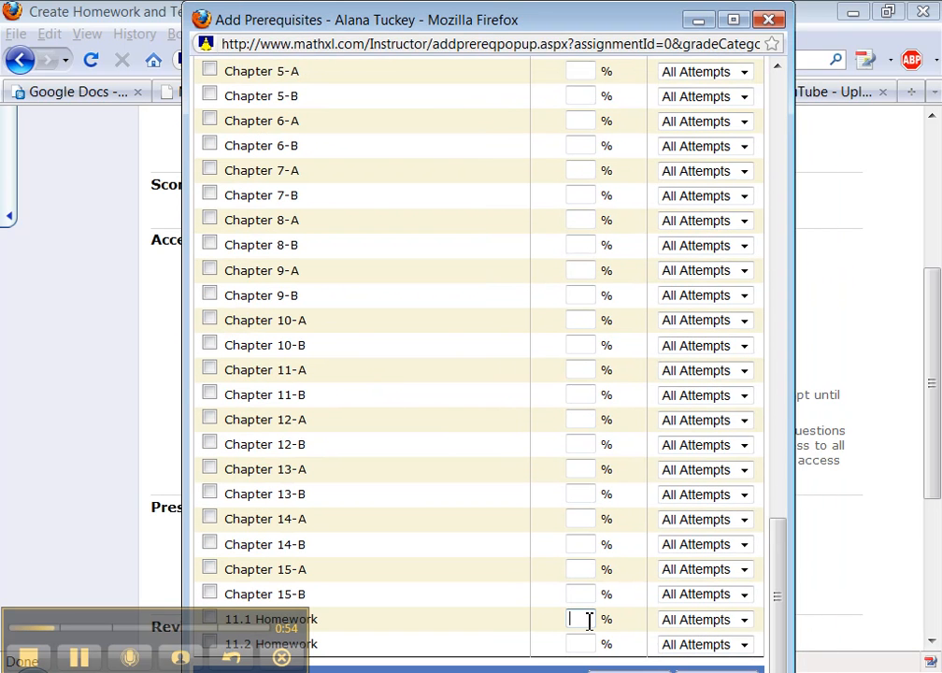
pyautogui.click(692, 621)
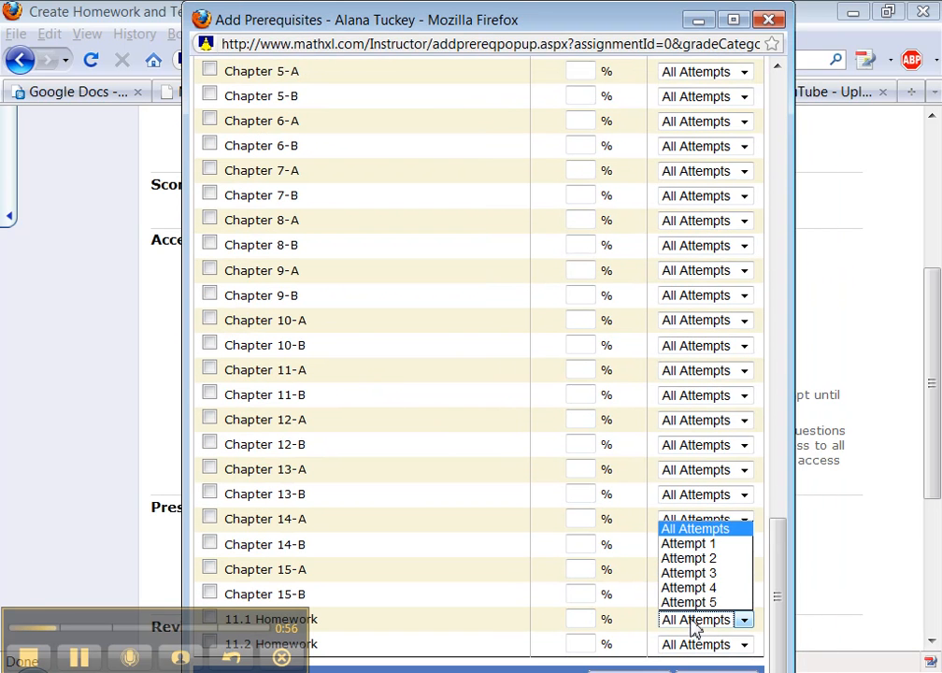
pyautogui.click(860, 609)
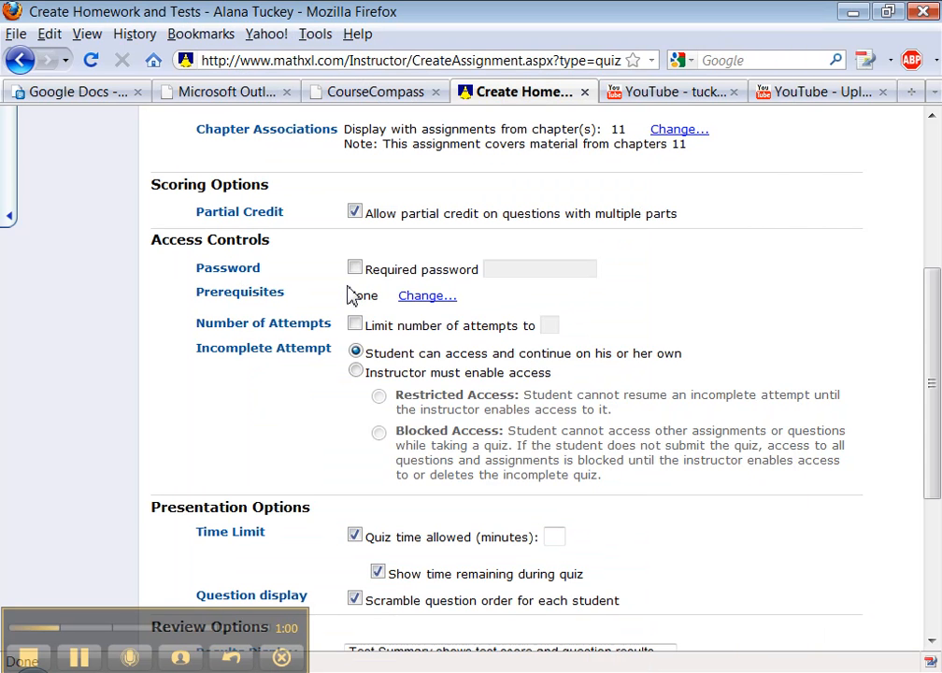
# - Limit the number of attempts on the quiz to 1
pyautogui.click(355, 324)
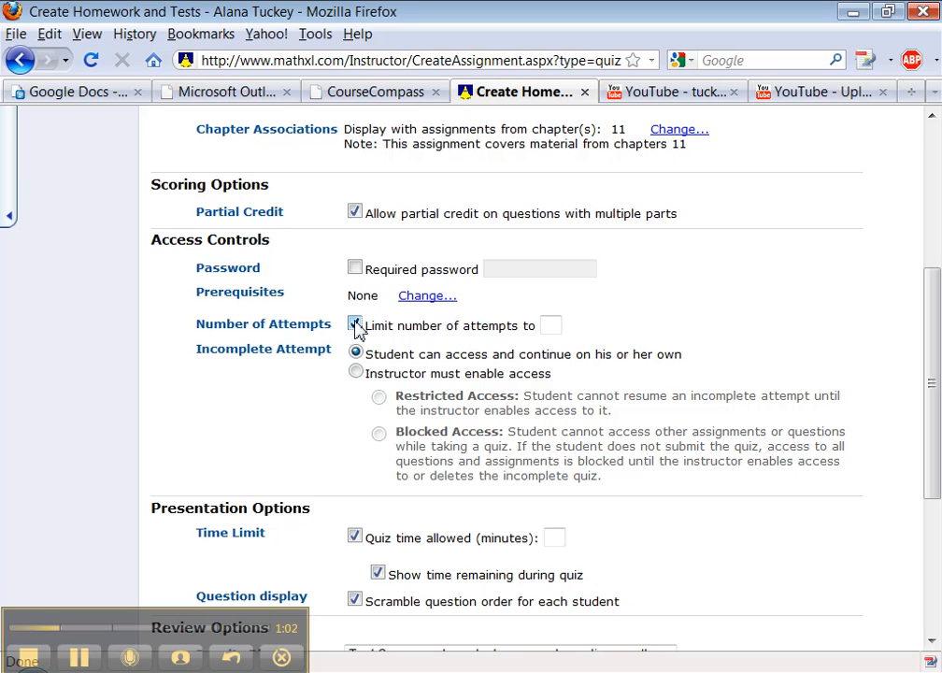
pyautogui.click(554, 326)
pyautogui.write('1')
pyautogui.click(448, 360)
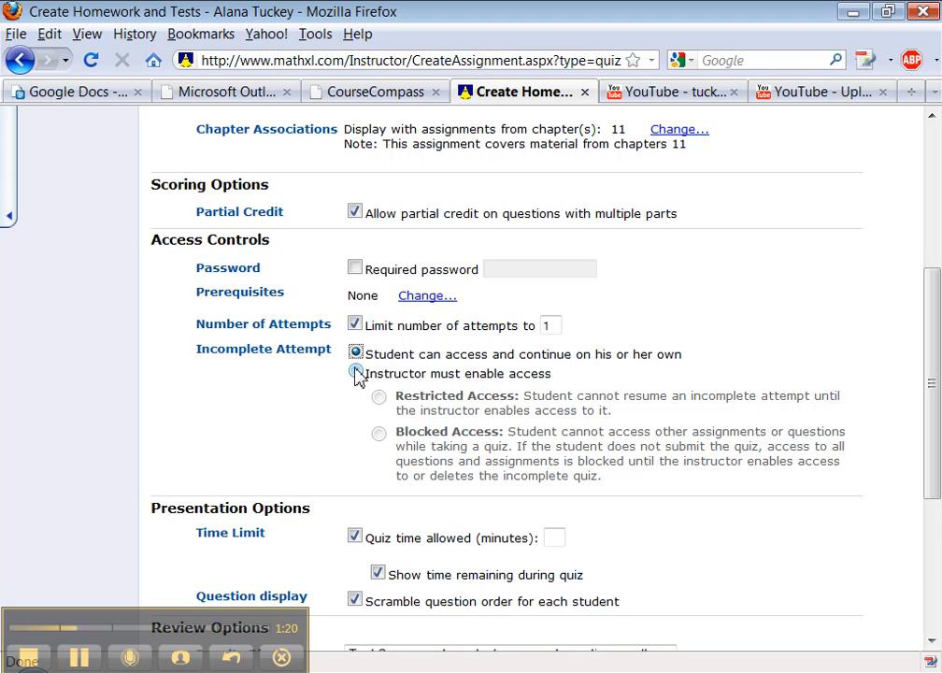
pyautogui.click(355, 325)
pyautogui.click(356, 325)
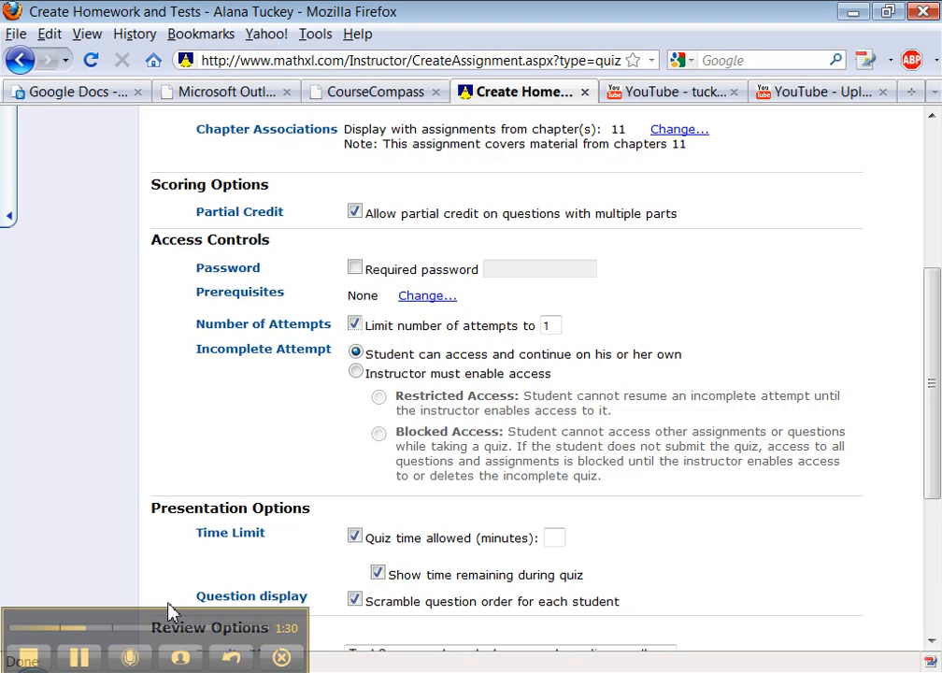
# - Try Restricted Access and Blocked Access for incomplete attempts, and restore the option letting students access and continue on their own
pyautogui.click(369, 375)
pyautogui.moveTo(631, 418); pyautogui.dragTo(547, 397)
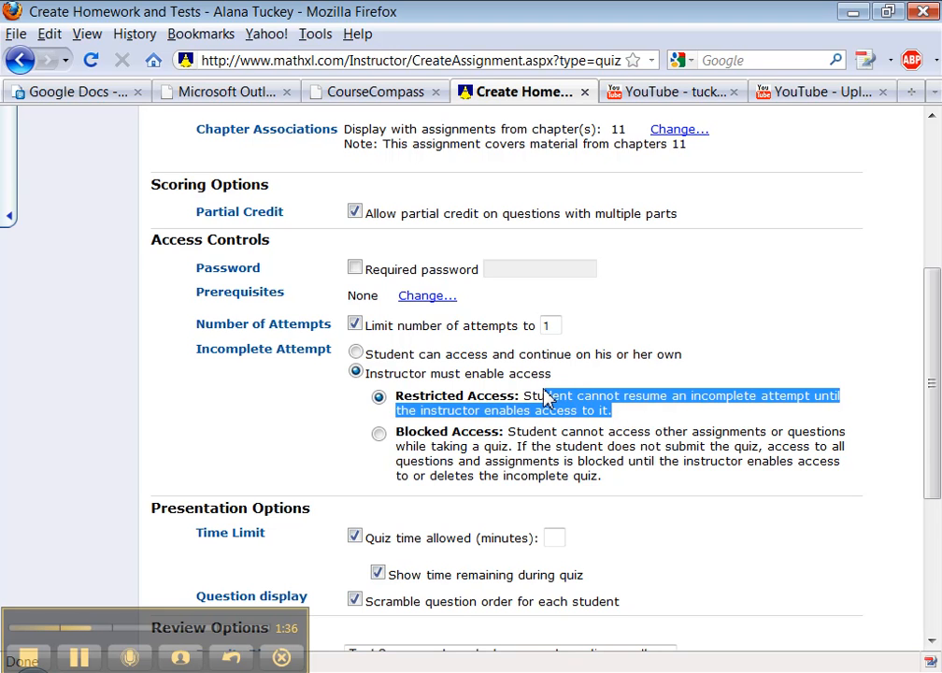
pyautogui.click(390, 444)
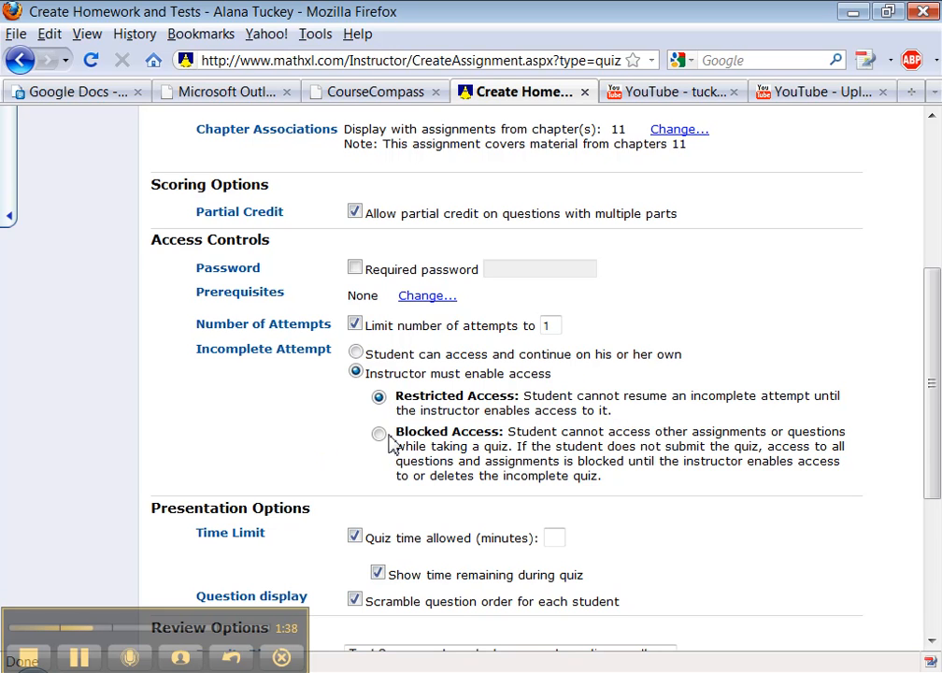
pyautogui.click(380, 433)
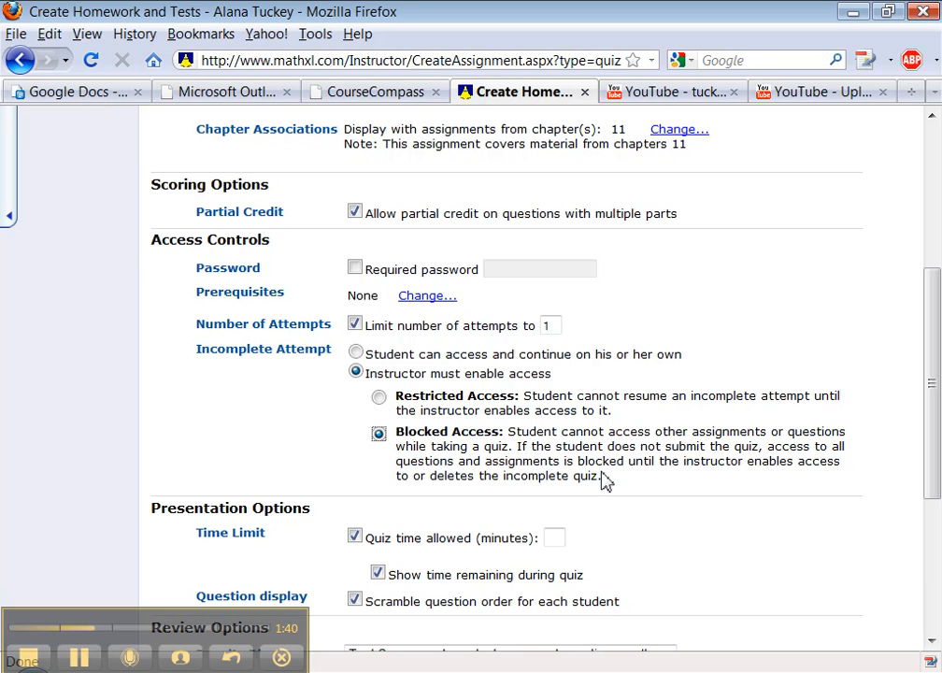
pyautogui.moveTo(605, 478); pyautogui.dragTo(528, 437)
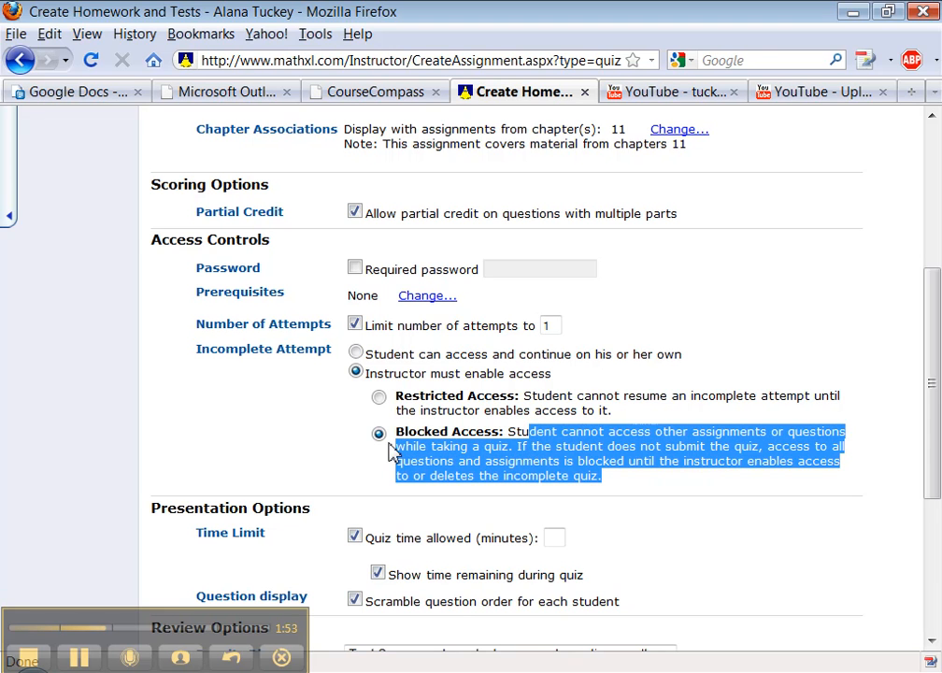
pyautogui.click(356, 354)
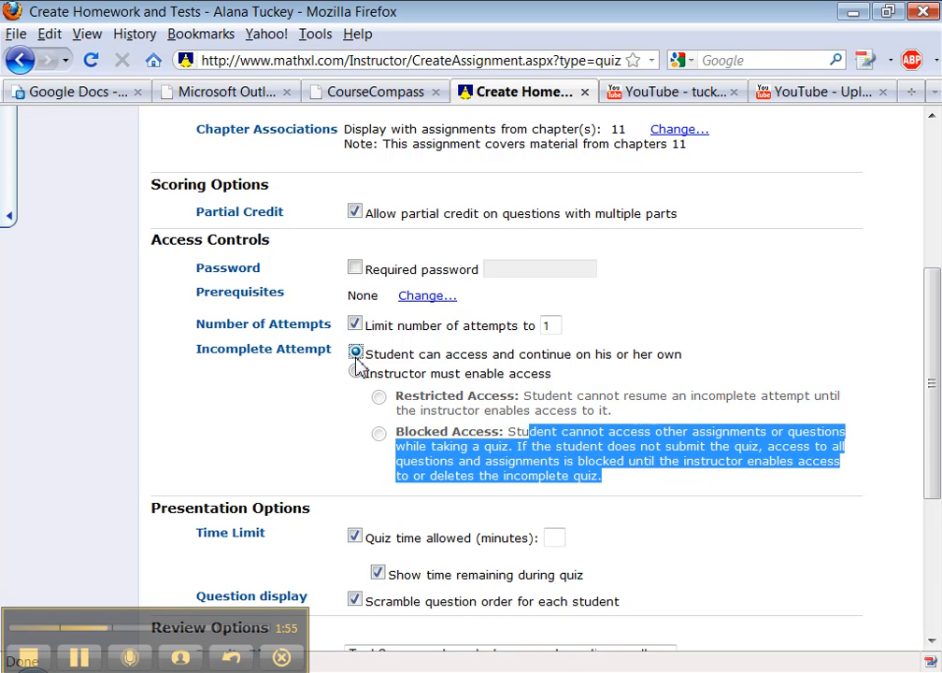
pyautogui.click(458, 454)
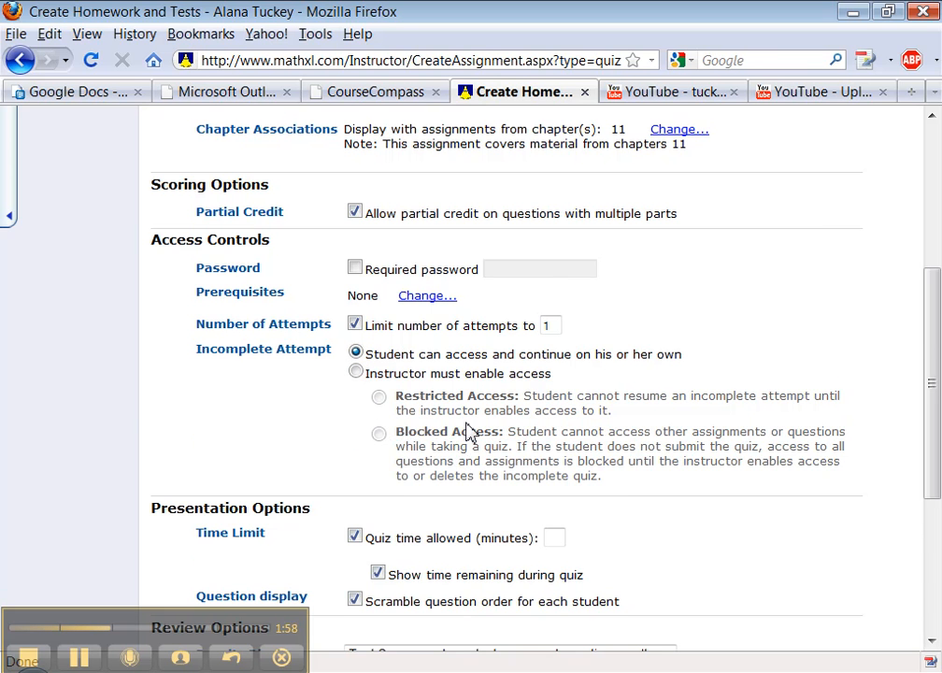
pyautogui.scroll(-3, 471, 432)
pyautogui.scroll(2, 494, 339)
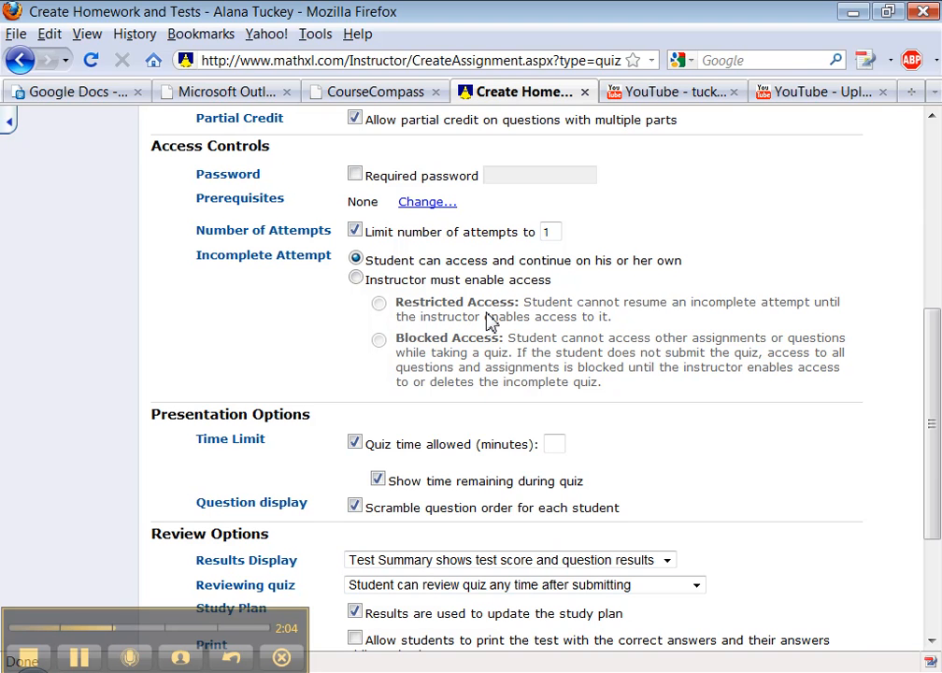
pyautogui.doubleClick(488, 318)
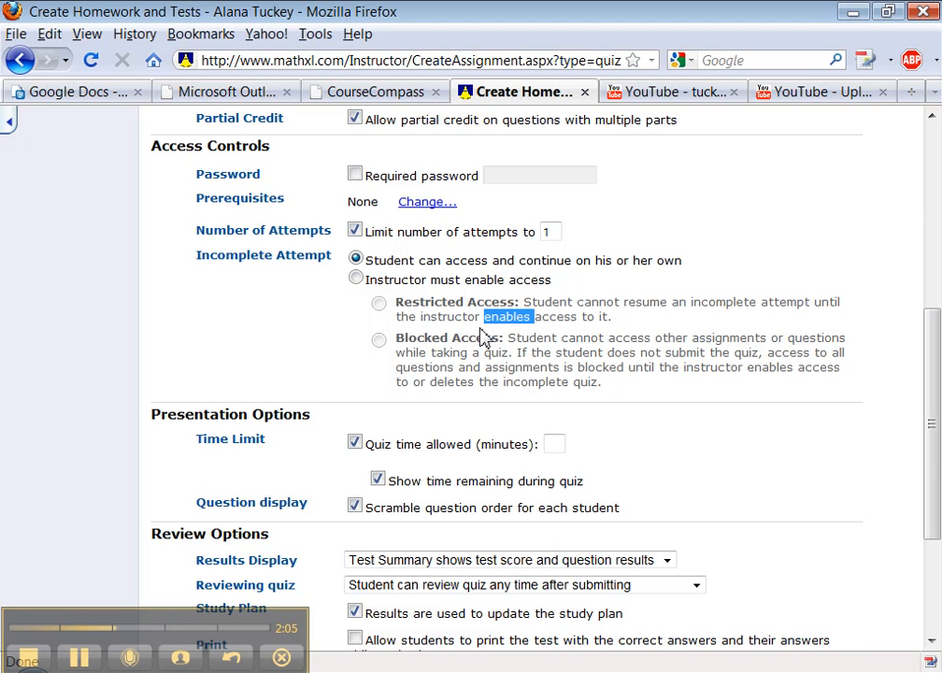
pyautogui.doubleClick(477, 352)
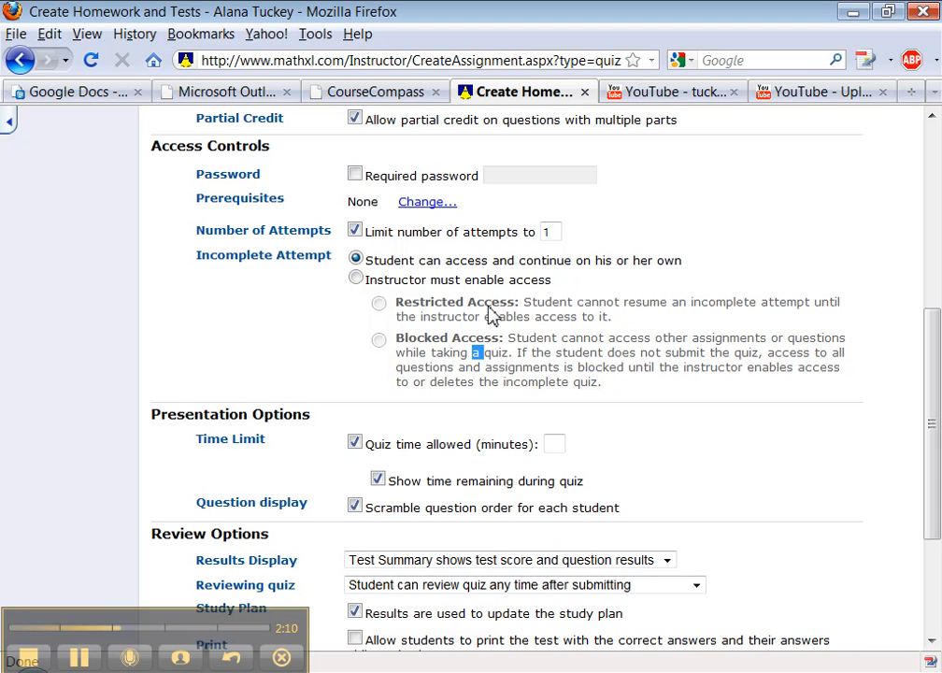
pyautogui.doubleClick(490, 314)
pyautogui.moveTo(420, 307); pyautogui.dragTo(431, 361)
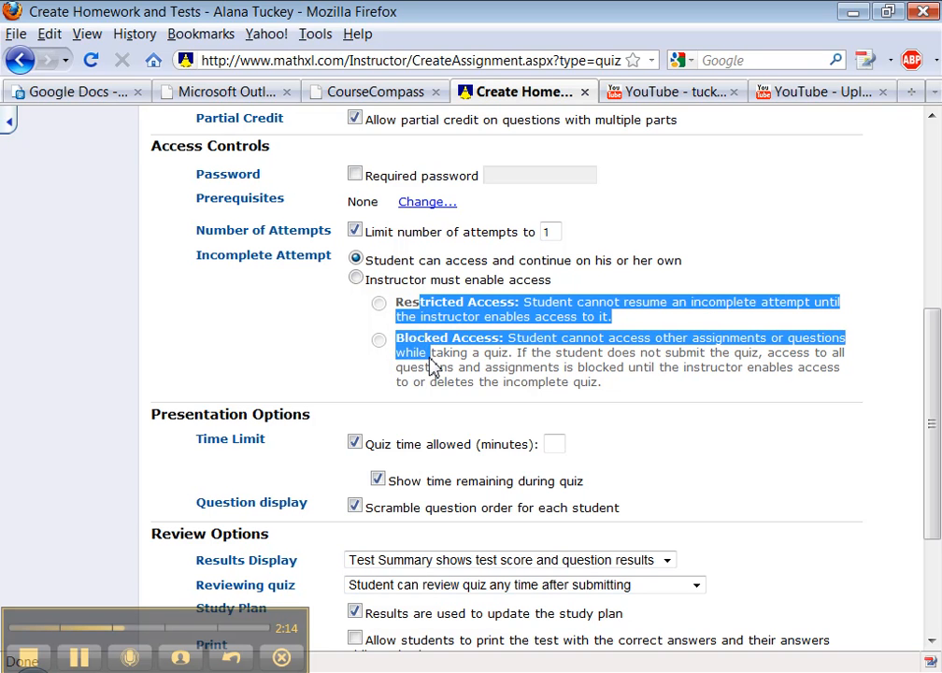
pyautogui.click(523, 357)
# - Set the quiz time allowed to 90 minutes
pyautogui.scroll(-4, 509, 346)
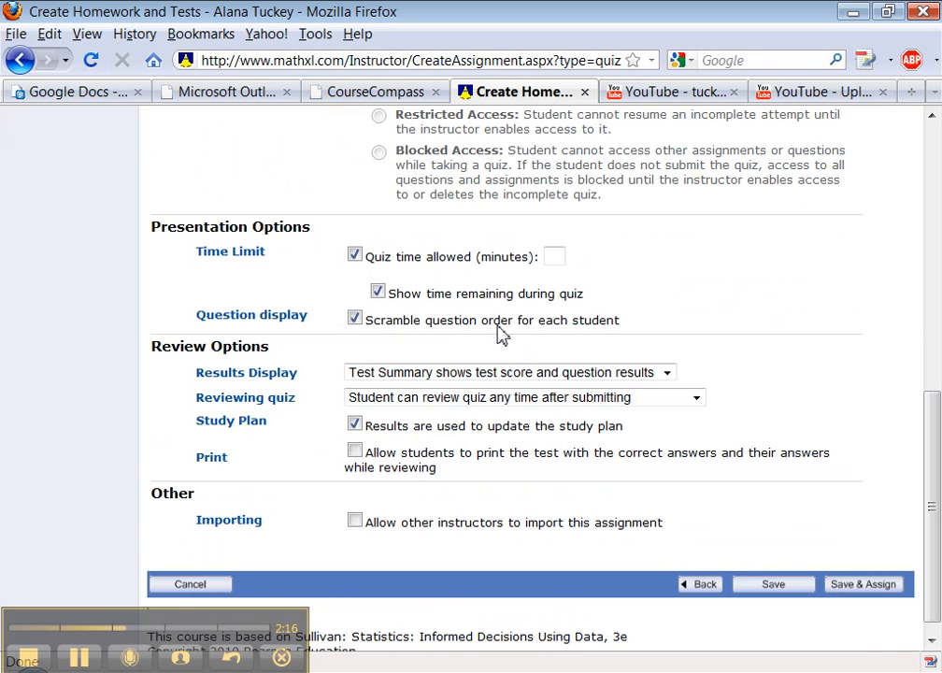
pyautogui.click(557, 257)
pyautogui.write('90')
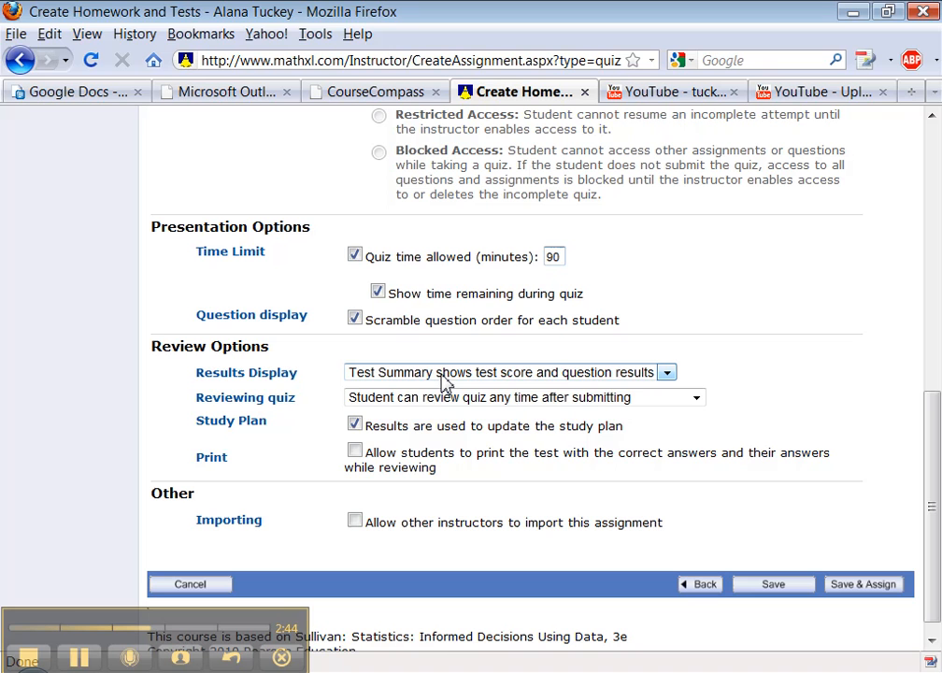
# - Check the results display choices, and try "Student can never review submitted quiz" before restoring review any time after submitting
pyautogui.click(454, 375)
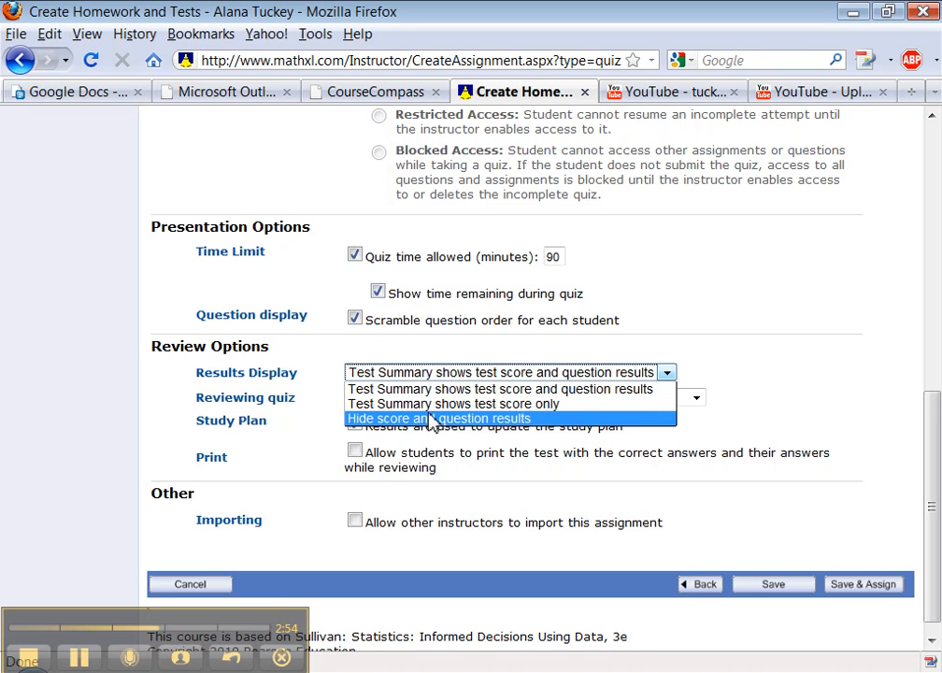
pyautogui.click(448, 376)
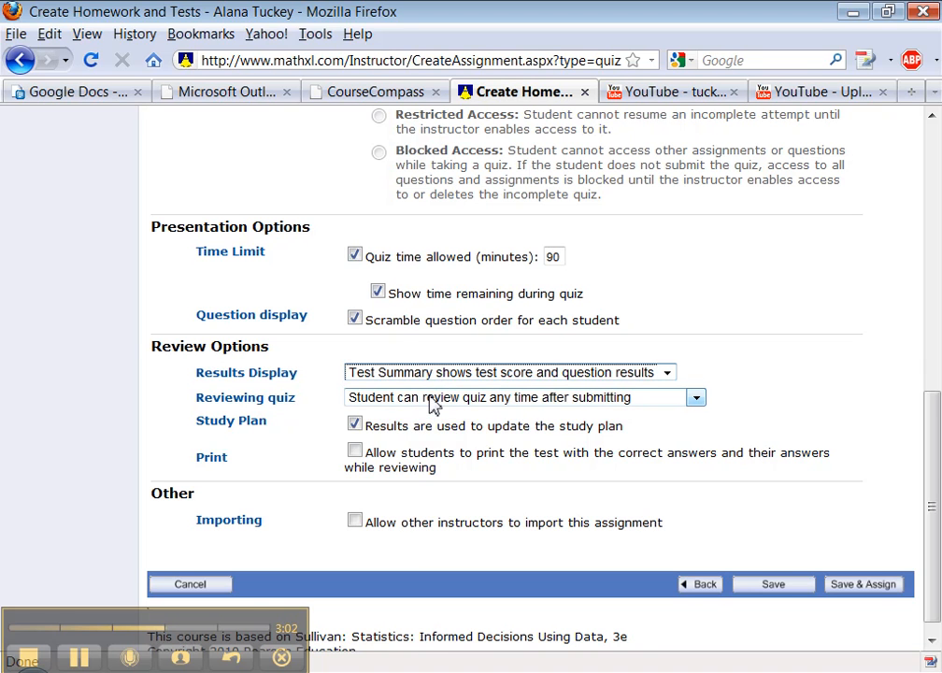
pyautogui.click(434, 405)
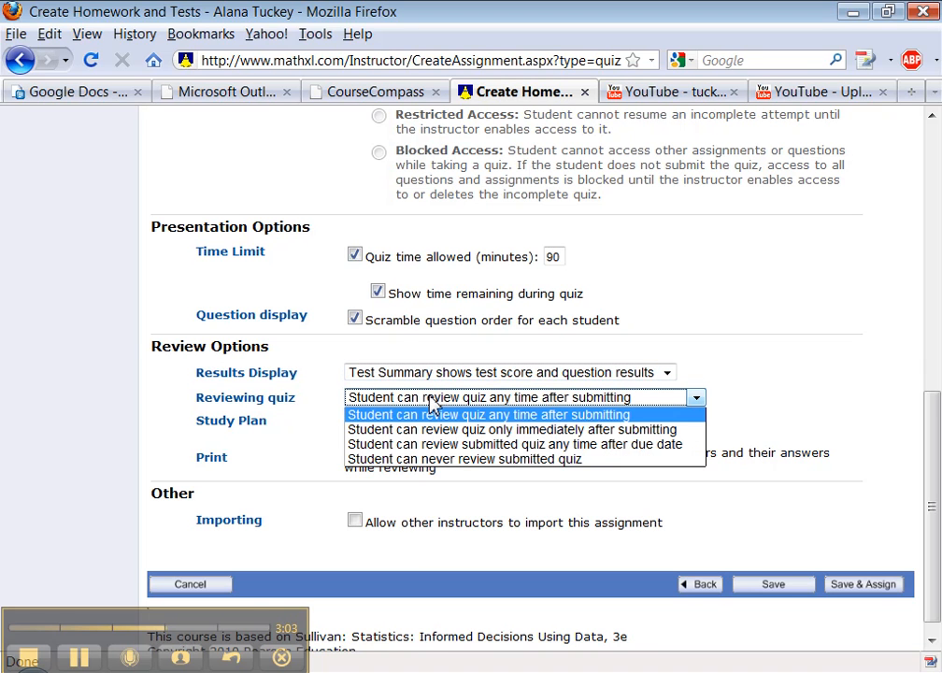
pyautogui.click(423, 460)
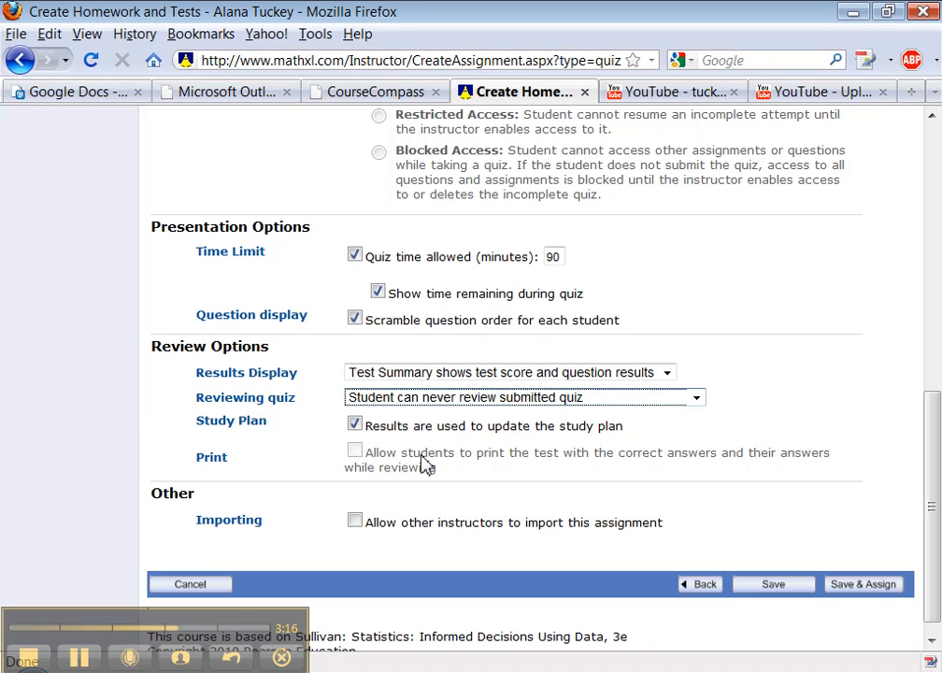
pyautogui.click(455, 406)
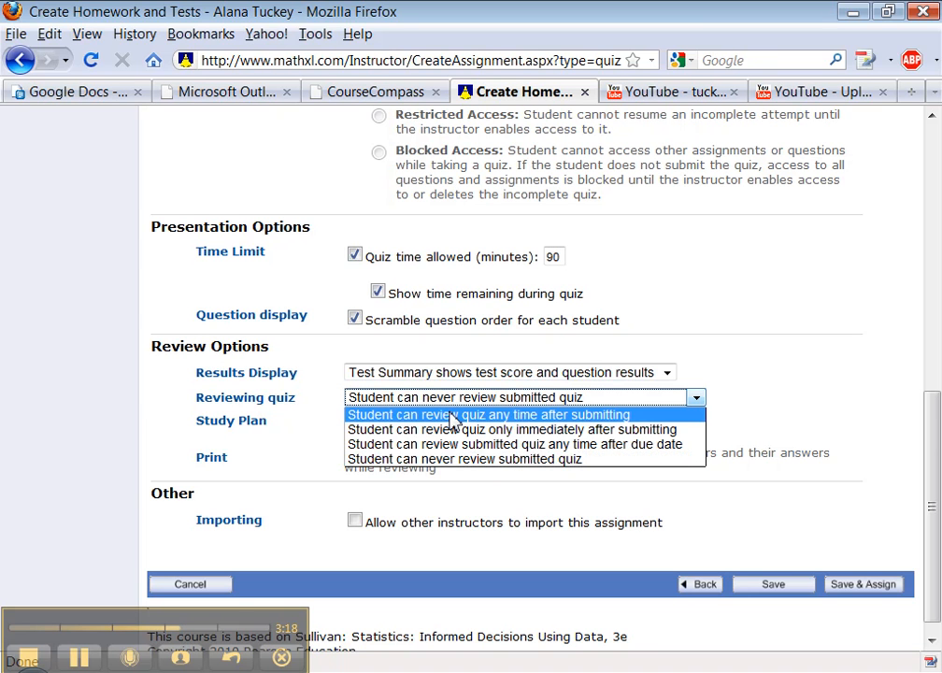
pyautogui.click(454, 413)
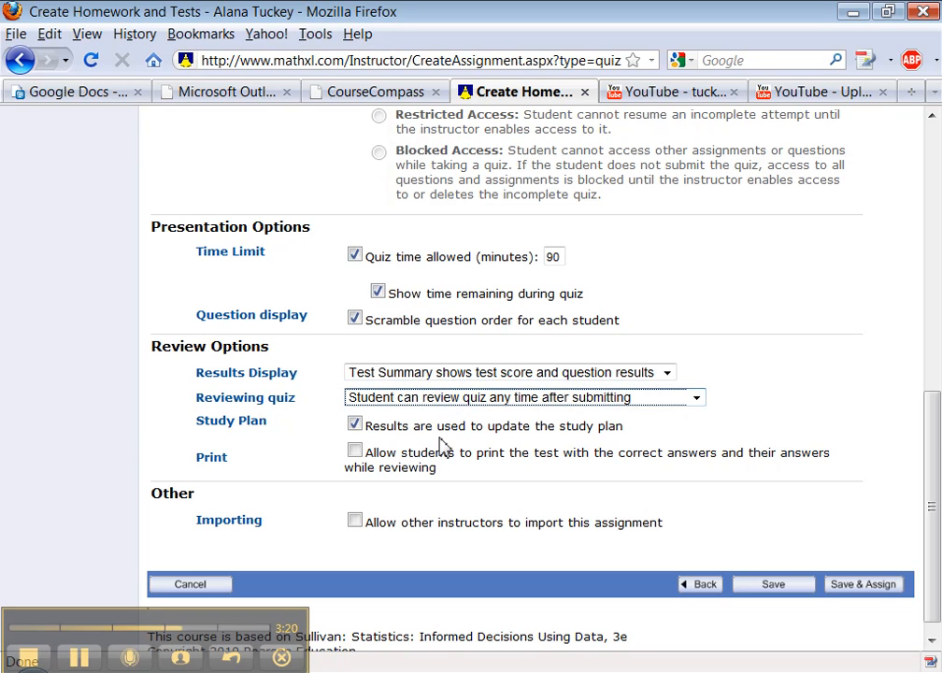
# - Try allowing students to print the test with correct answers while reviewing, and turn that permission off again
pyautogui.click(355, 453)
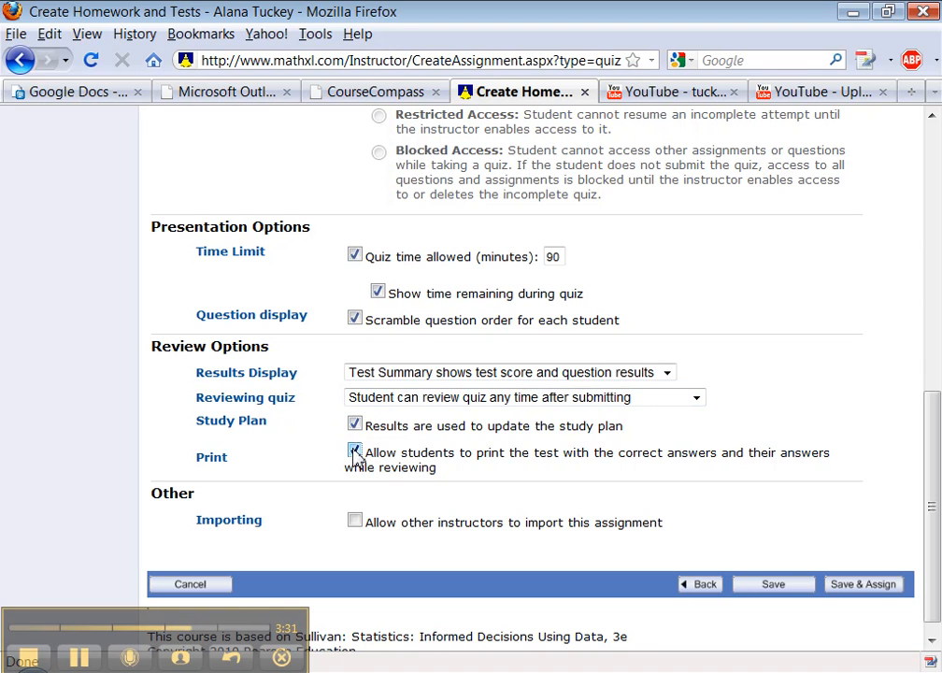
pyautogui.moveTo(498, 474); pyautogui.dragTo(441, 456)
pyautogui.click(428, 467)
pyautogui.click(354, 450)
pyautogui.moveTo(390, 465); pyautogui.dragTo(354, 456)
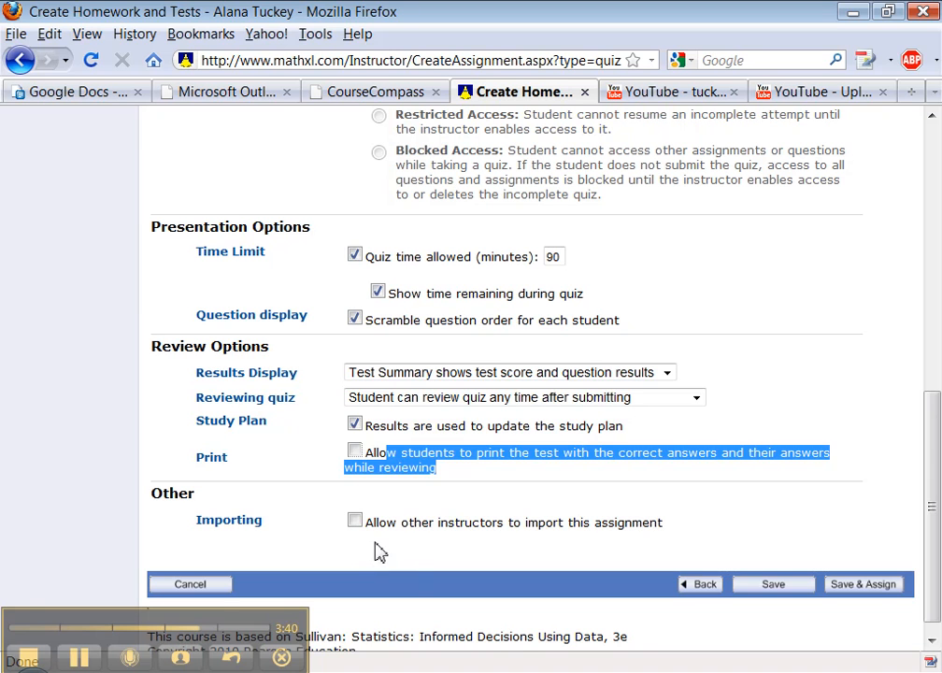
# - Save the Chapter 11 Quiz without assigning it
pyautogui.click(406, 524)
pyautogui.scroll(-1, 413, 555)
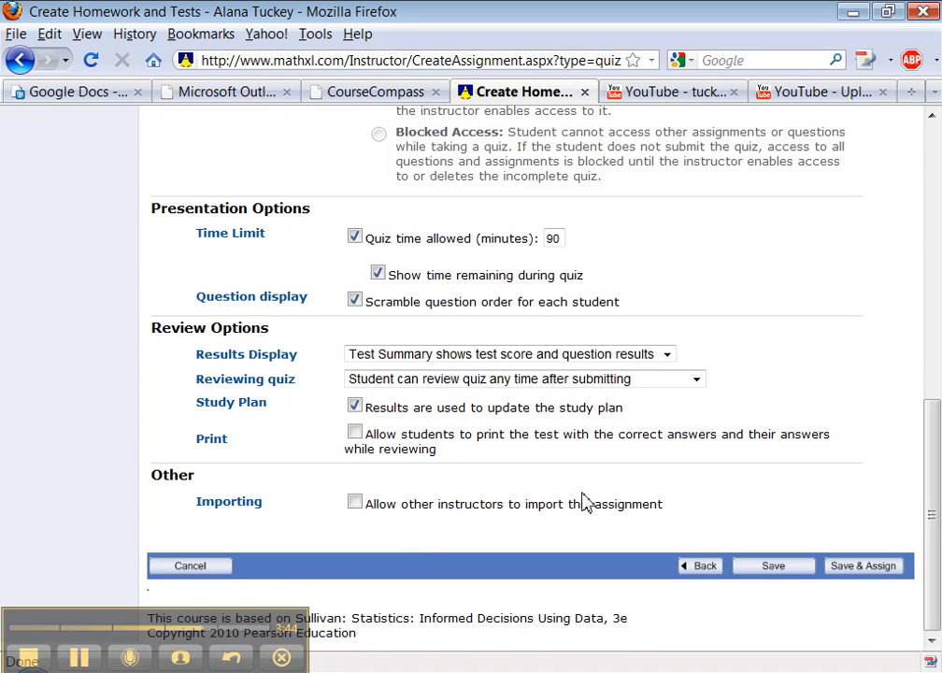
pyautogui.scroll(1, 550, 519)
pyautogui.scroll(-1, 560, 528)
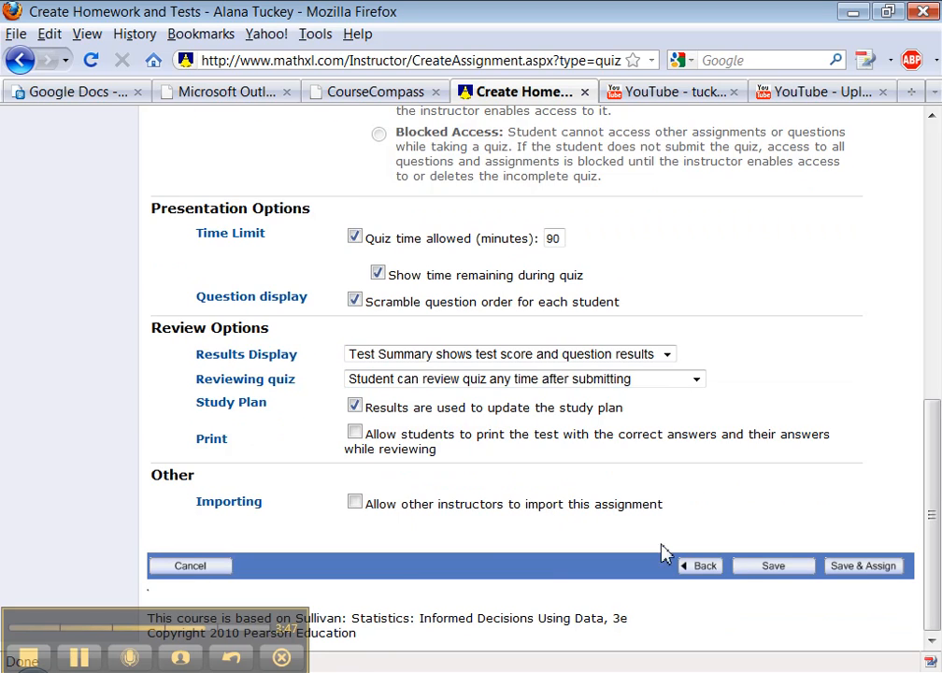
pyautogui.click(772, 567)
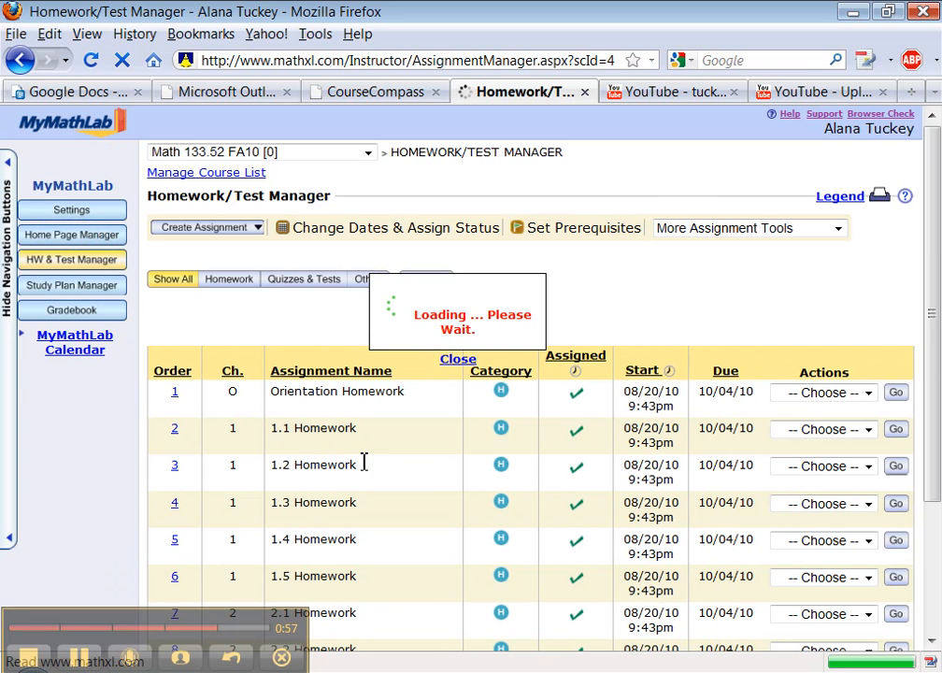
# - Read the Quiz category weight warning and dismiss it without going to change the category weights
pyautogui.scroll(-8, 430, 475)
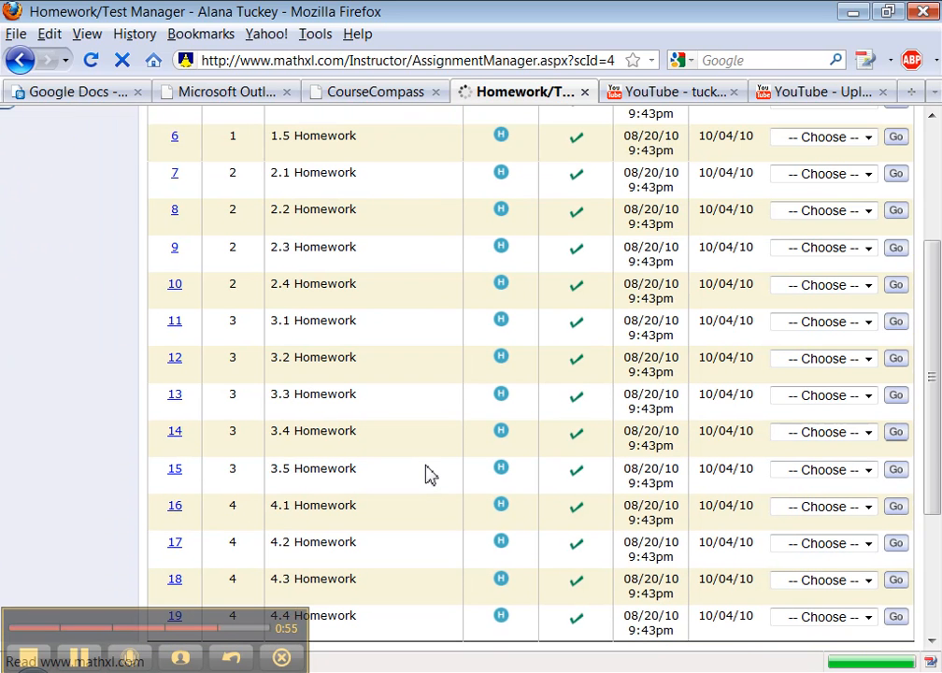
pyautogui.scroll(-20, 430, 475)
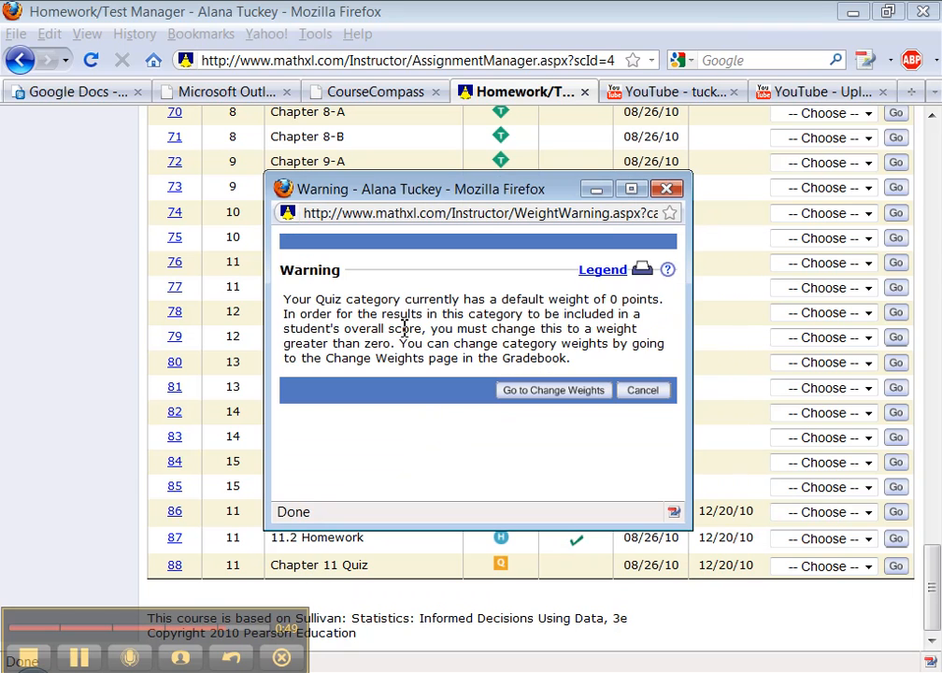
pyautogui.moveTo(335, 304); pyautogui.dragTo(582, 359)
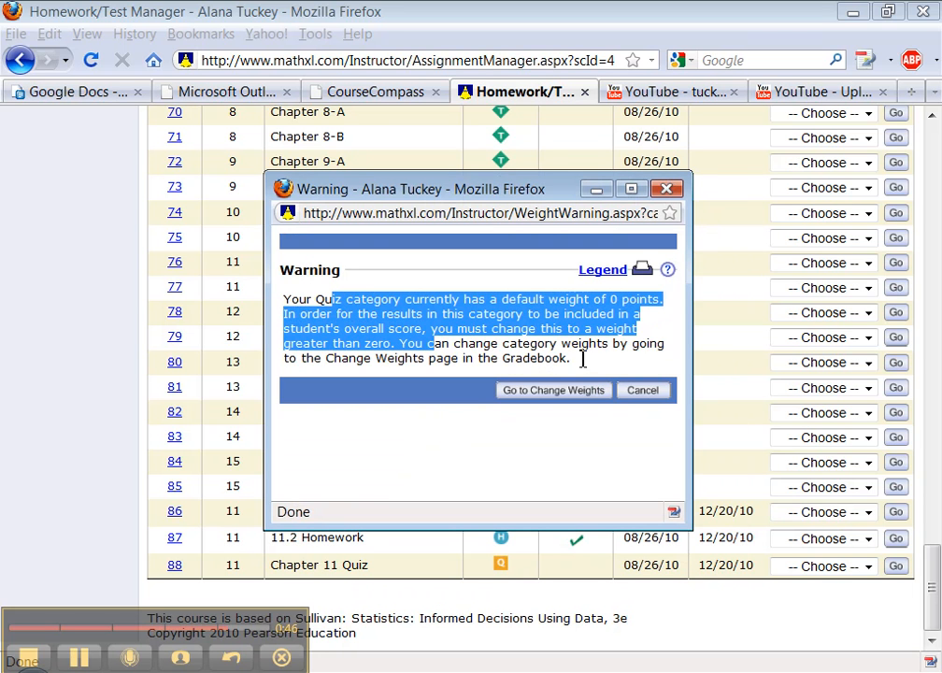
pyautogui.click(643, 391)
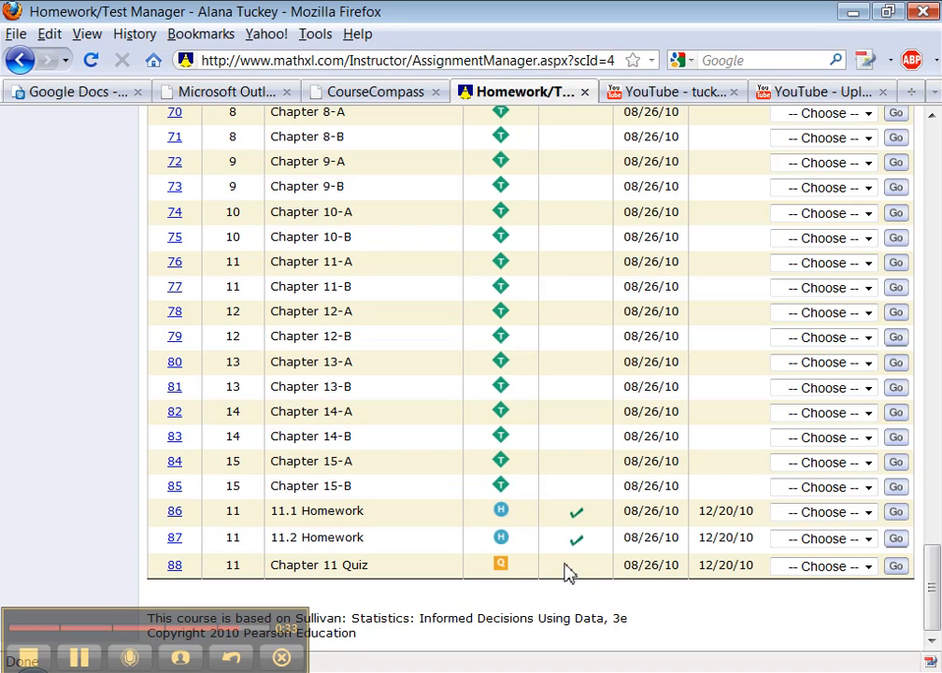
# - Assign the Chapter 11 Quiz from the end of the assignment list and check its assigned status
pyautogui.click(829, 572)
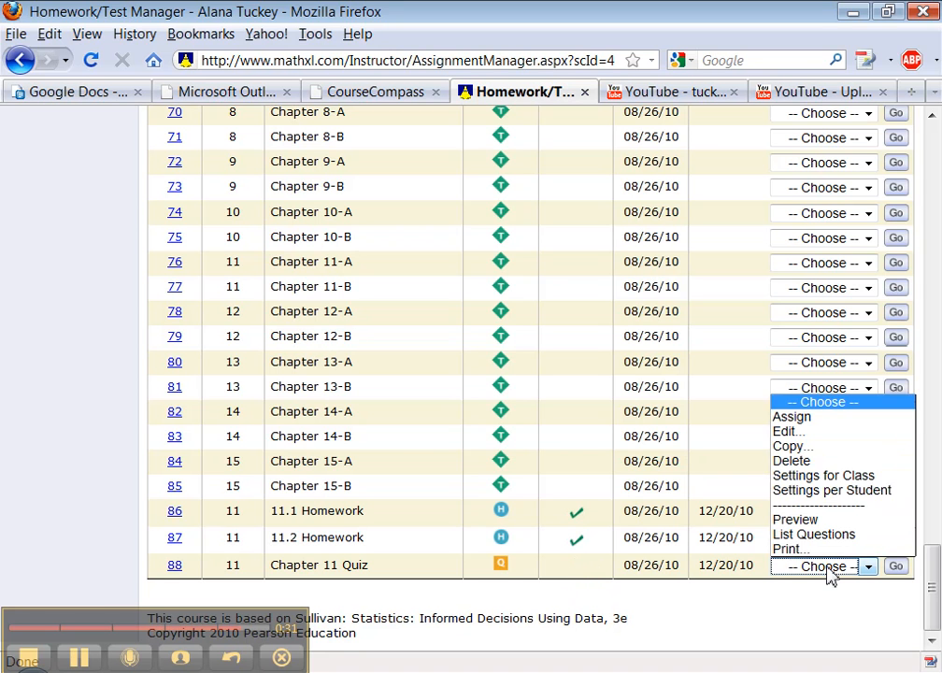
pyautogui.click(821, 421)
pyautogui.click(894, 568)
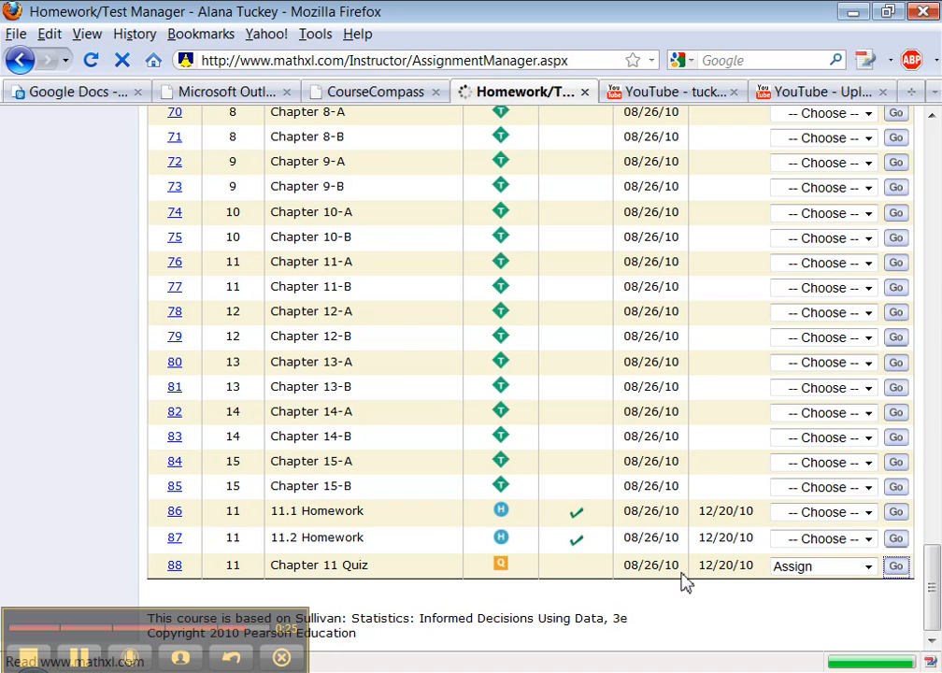
pyautogui.scroll(-5, 496, 588)
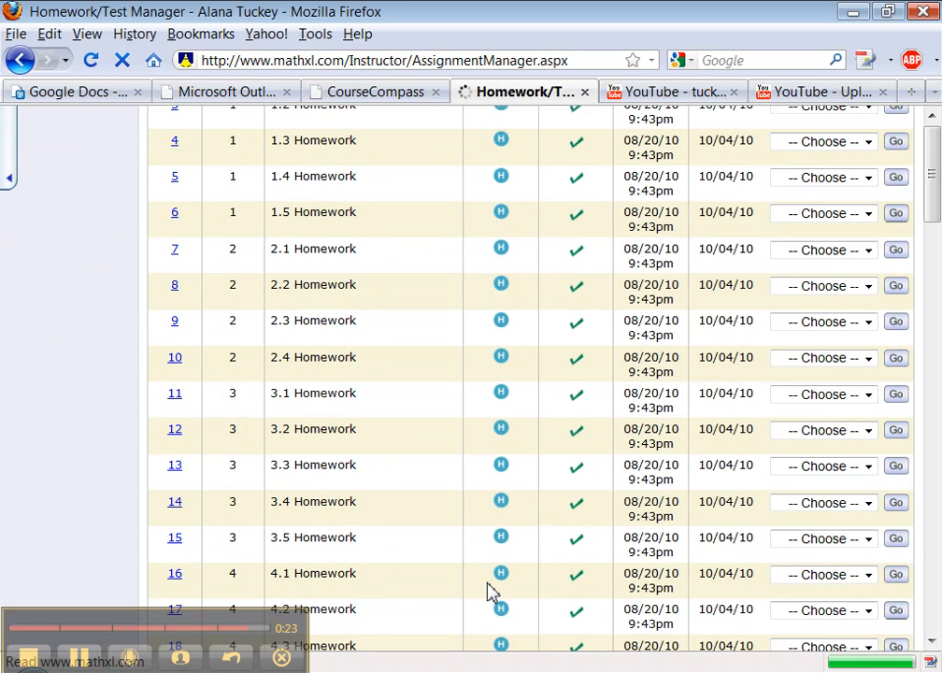
pyautogui.scroll(-20, 492, 591)
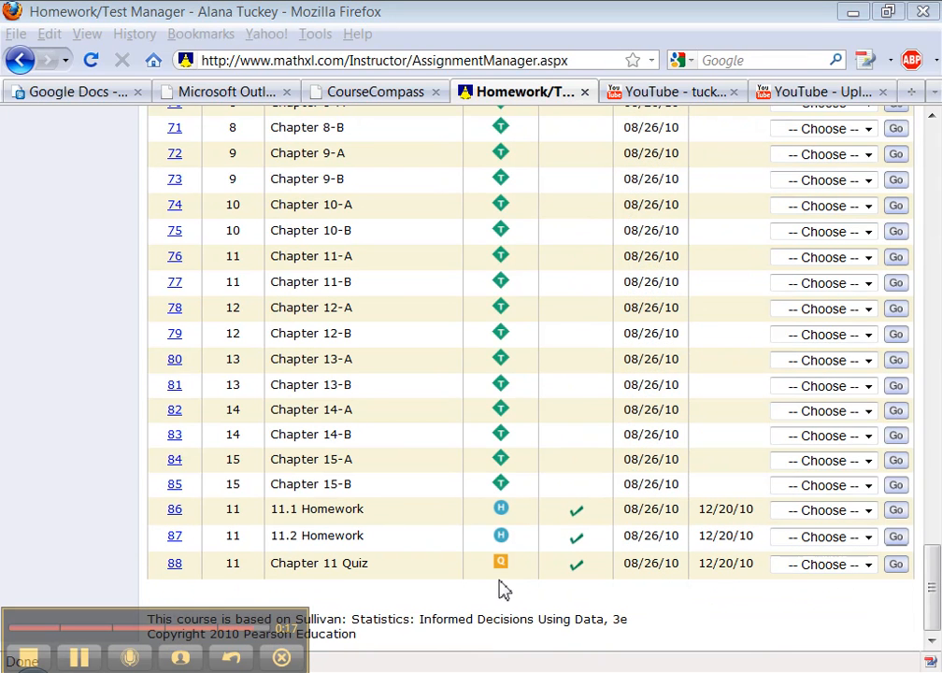
pyautogui.middleClick(570, 584)
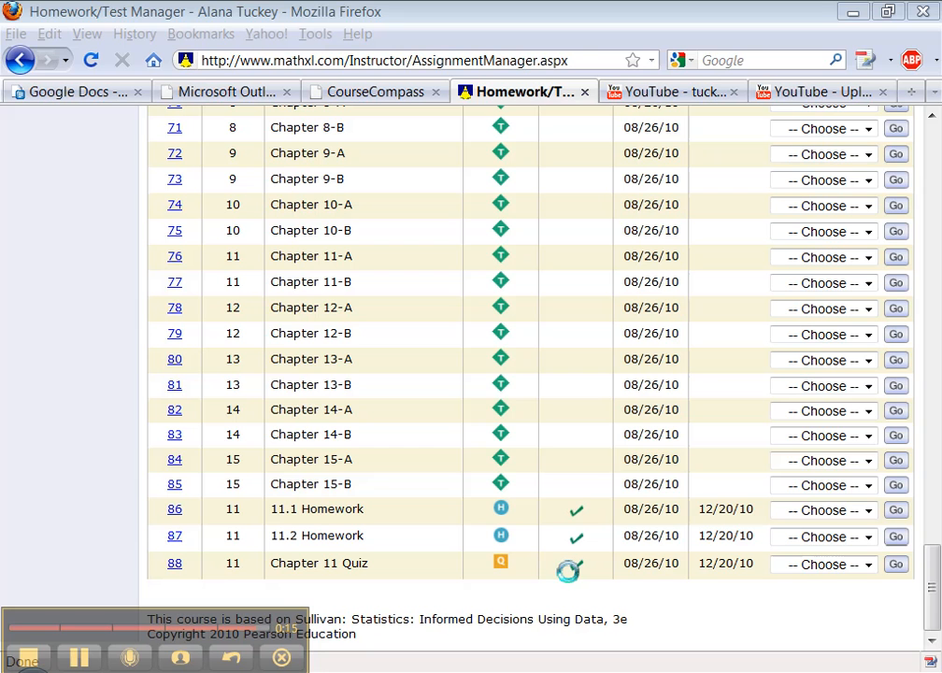